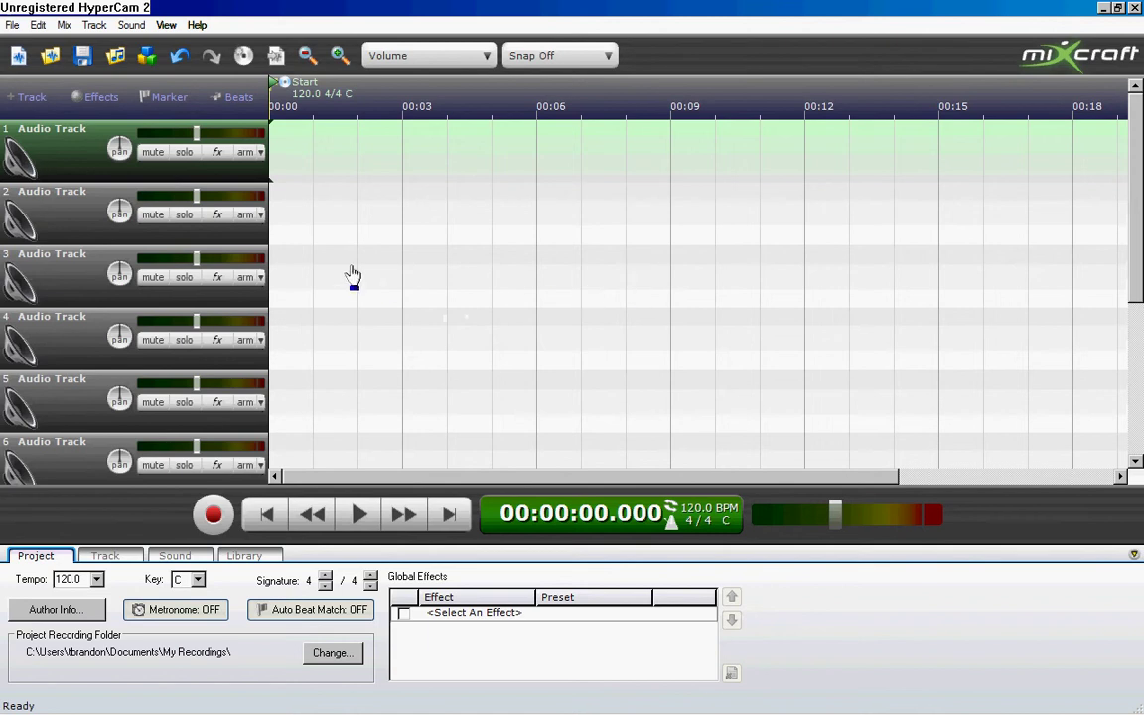
Arm audio track 1 for recording and place the playhead at about 5.4 seconds on track 3.
click(245, 152)
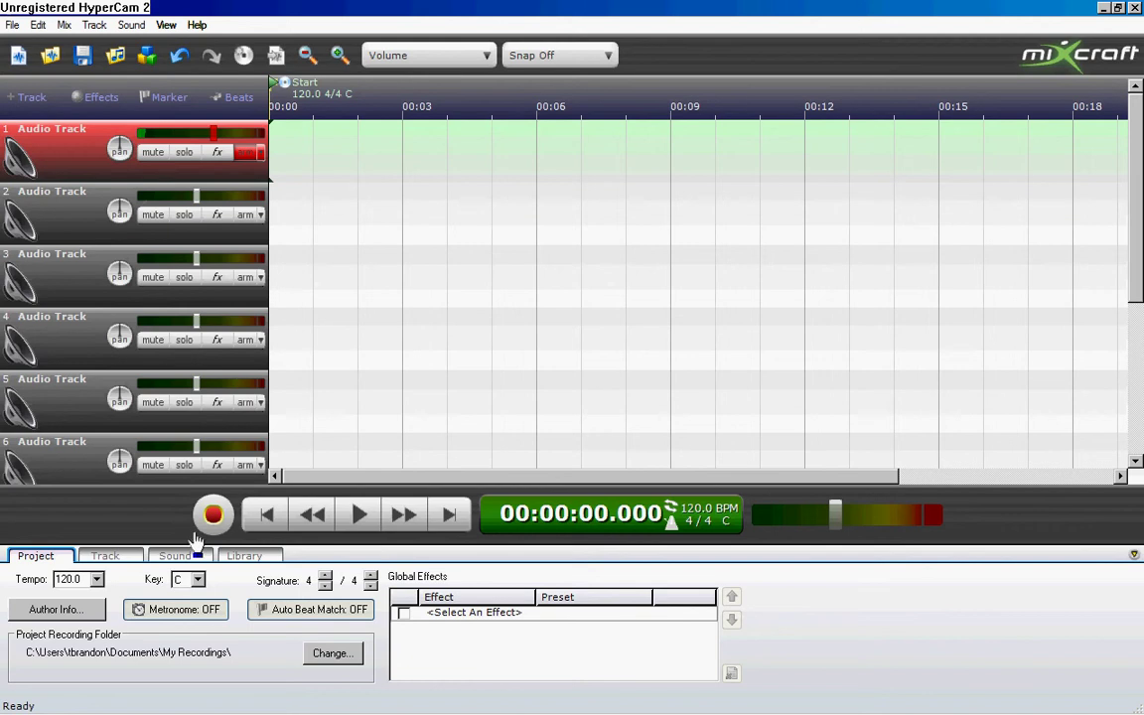
click(133, 26)
click(510, 276)
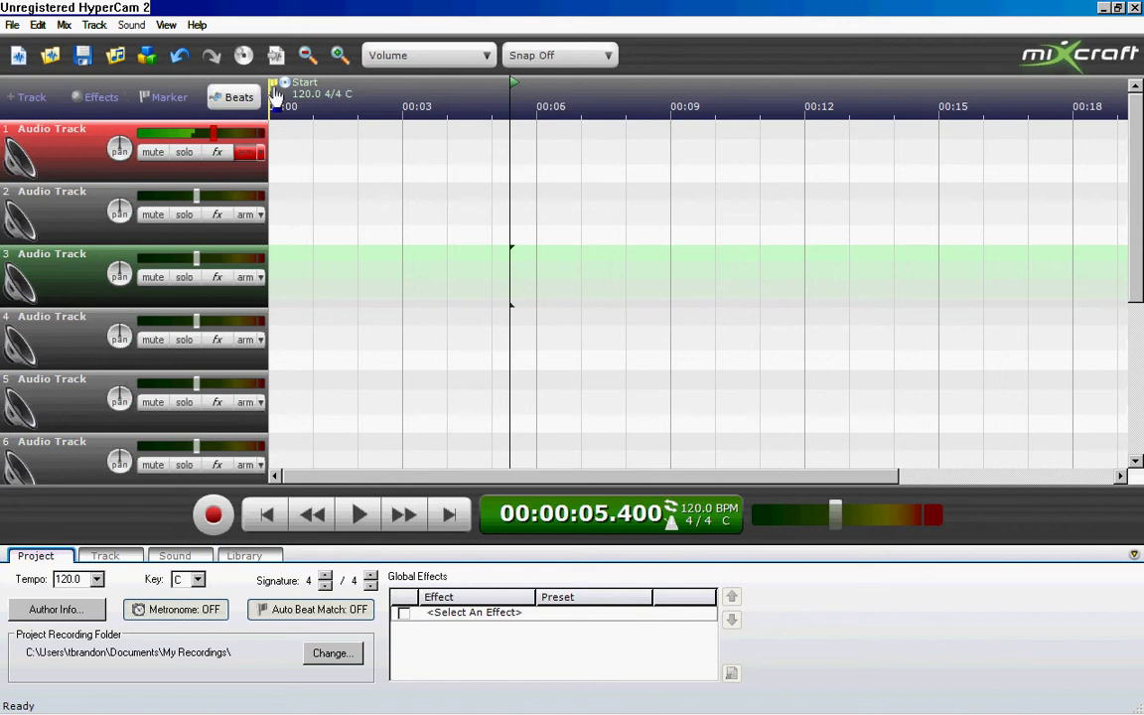
Switch to Control Panel and open the properties of the Earphones recording device in the Sound settings.
mouse_move(594, 706)
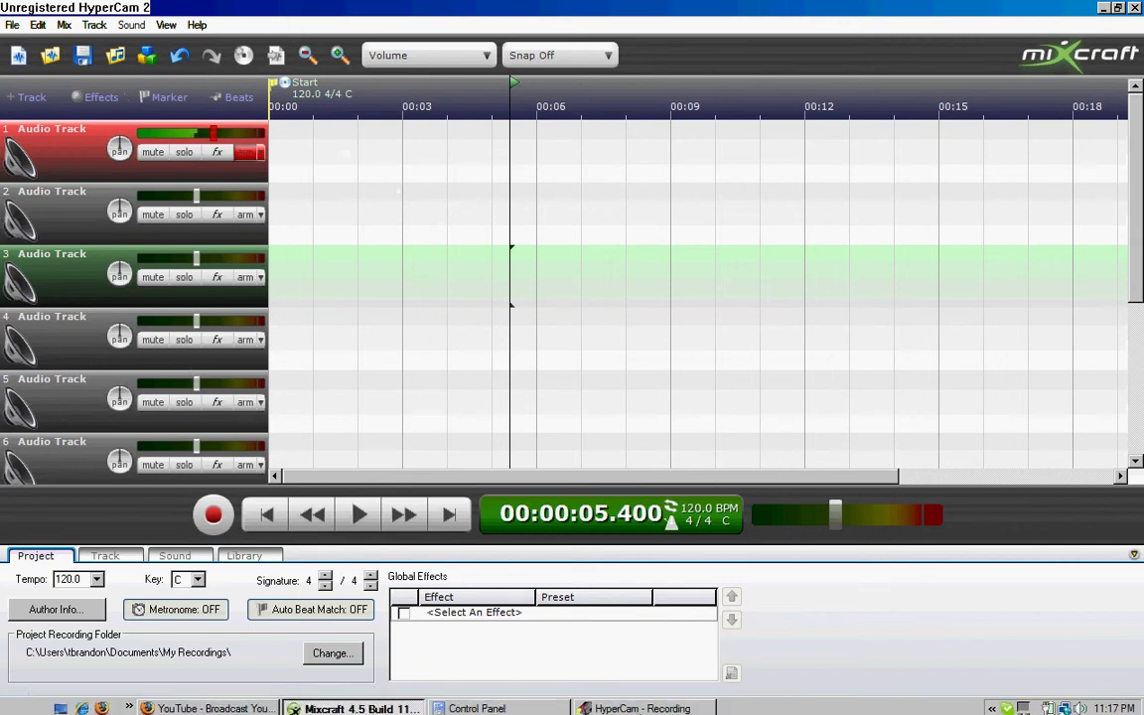
click(477, 703)
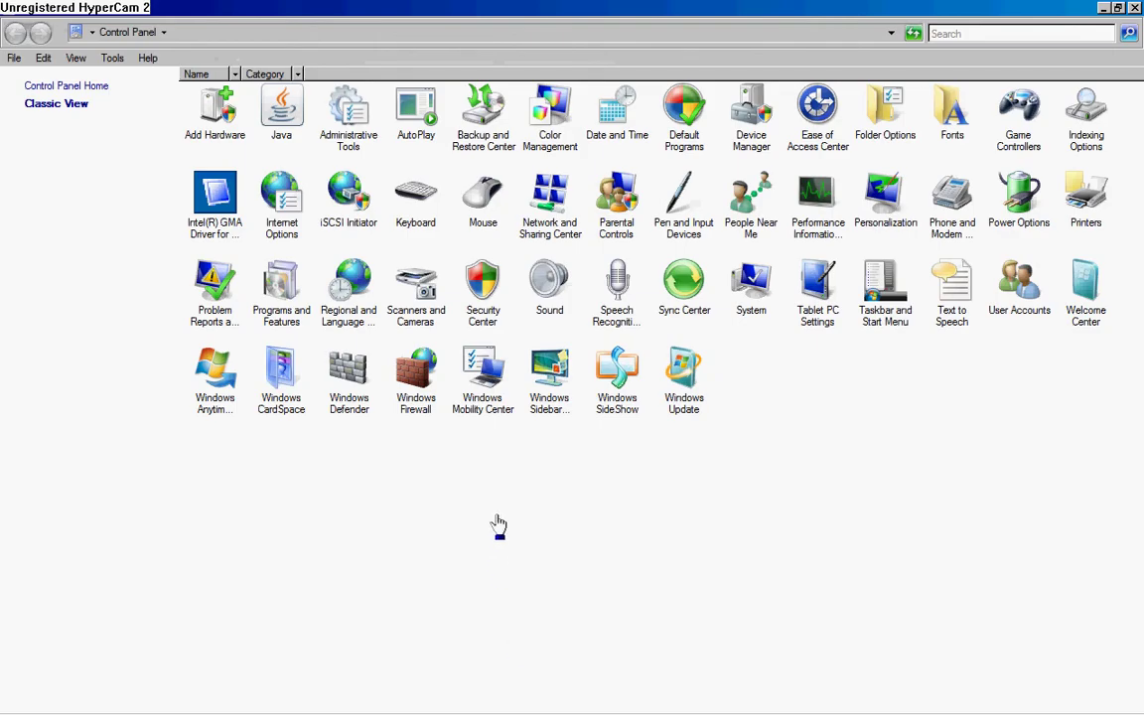
click(546, 283)
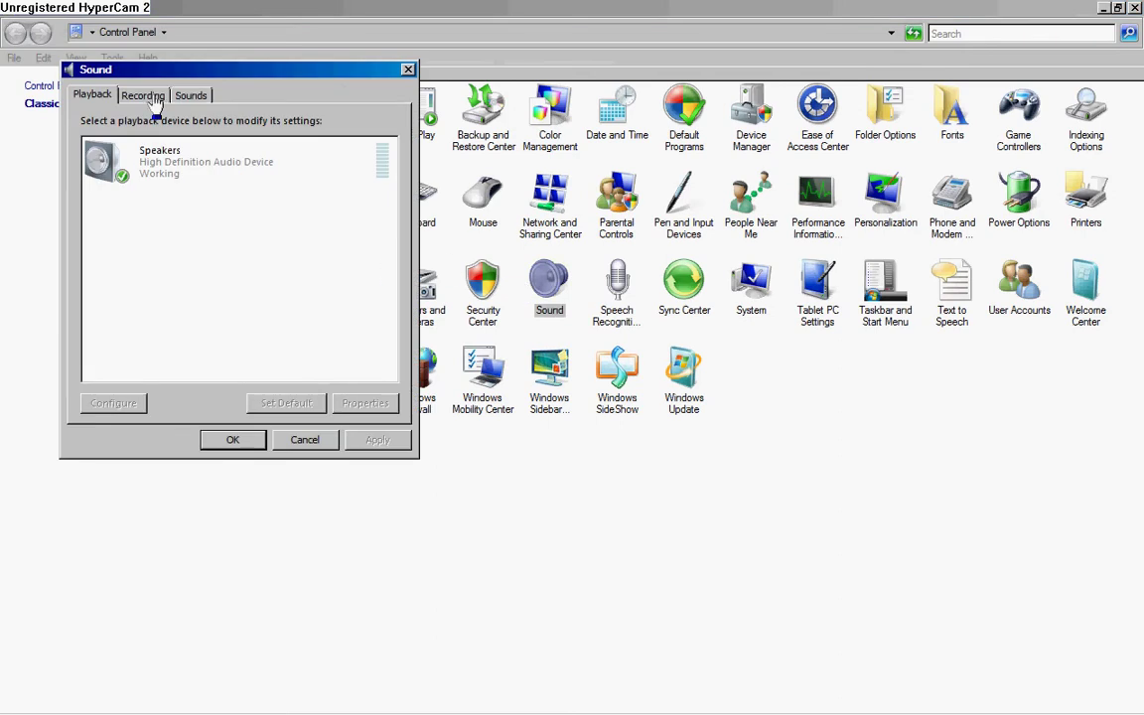
click(145, 95)
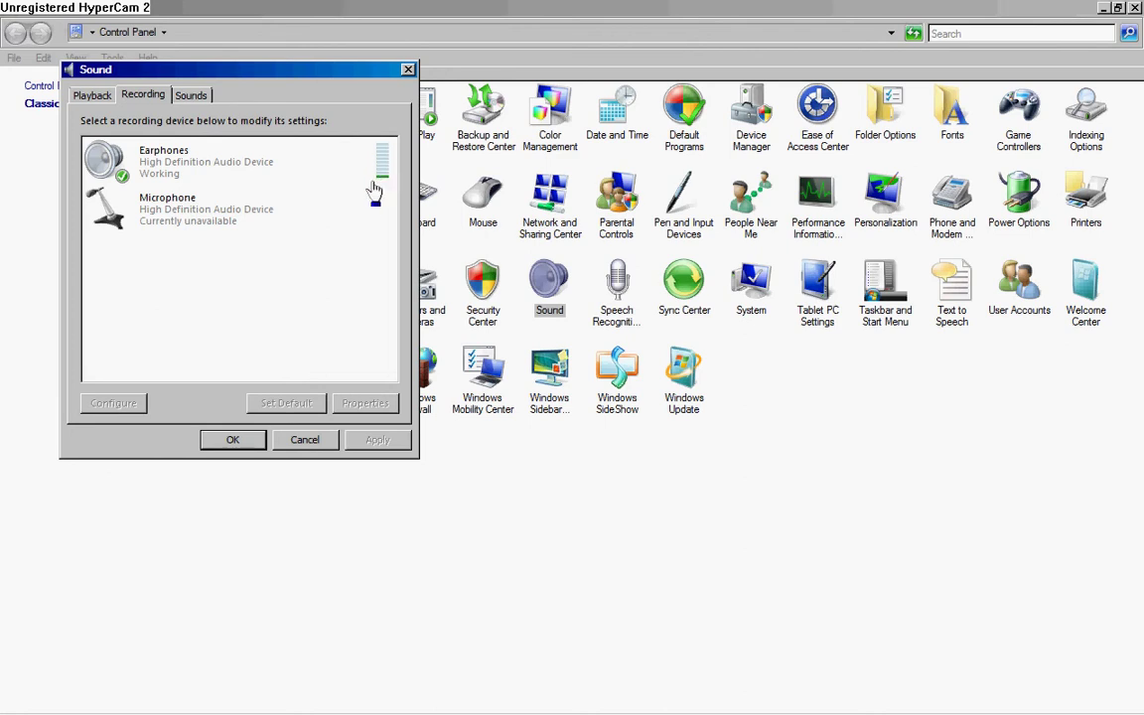
double_click(104, 159)
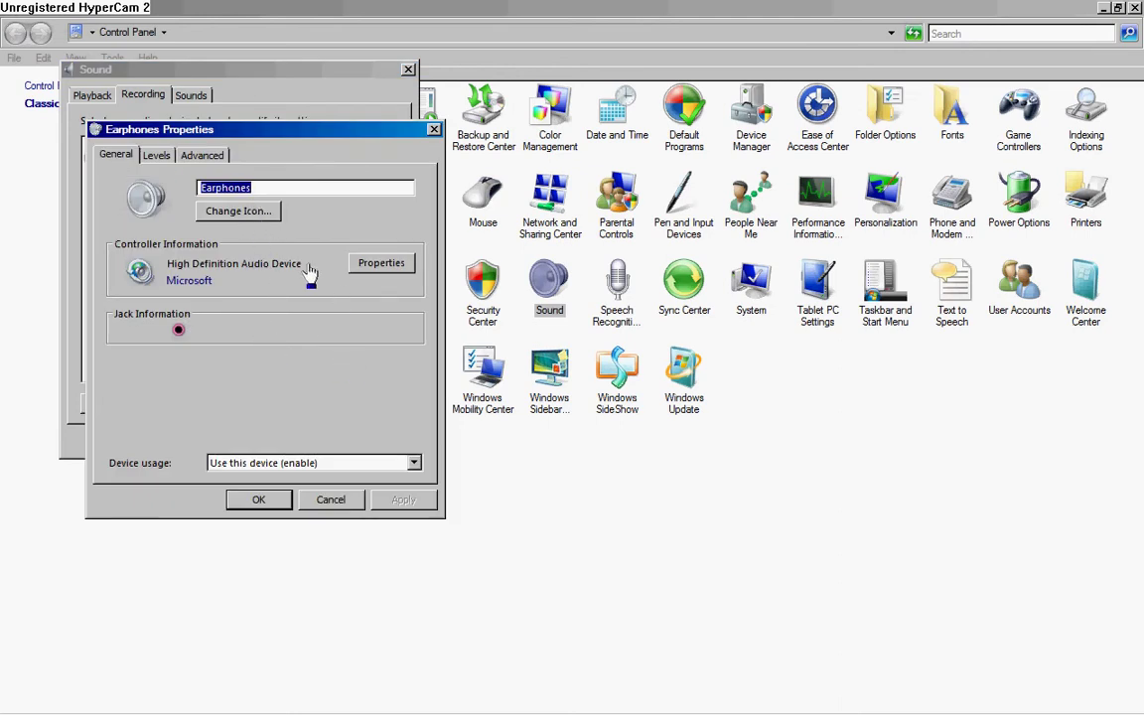
Set the Earphones device's microphone level to 66 and choose 2 channel, 16 bit, 44100 Hz (CD Quality) as its default format.
click(144, 159)
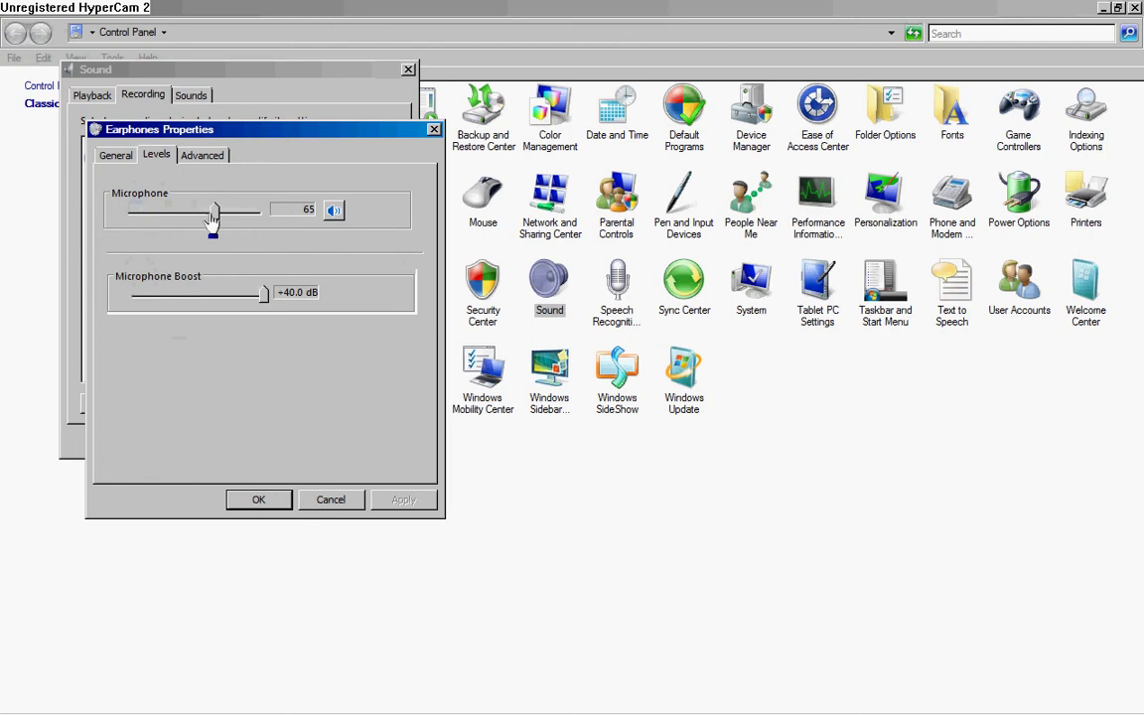
mouse_move(217, 221)
mouse_down()
mouse_move(269, 220)
mouse_move(130, 215)
mouse_move(219, 215)
mouse_up()
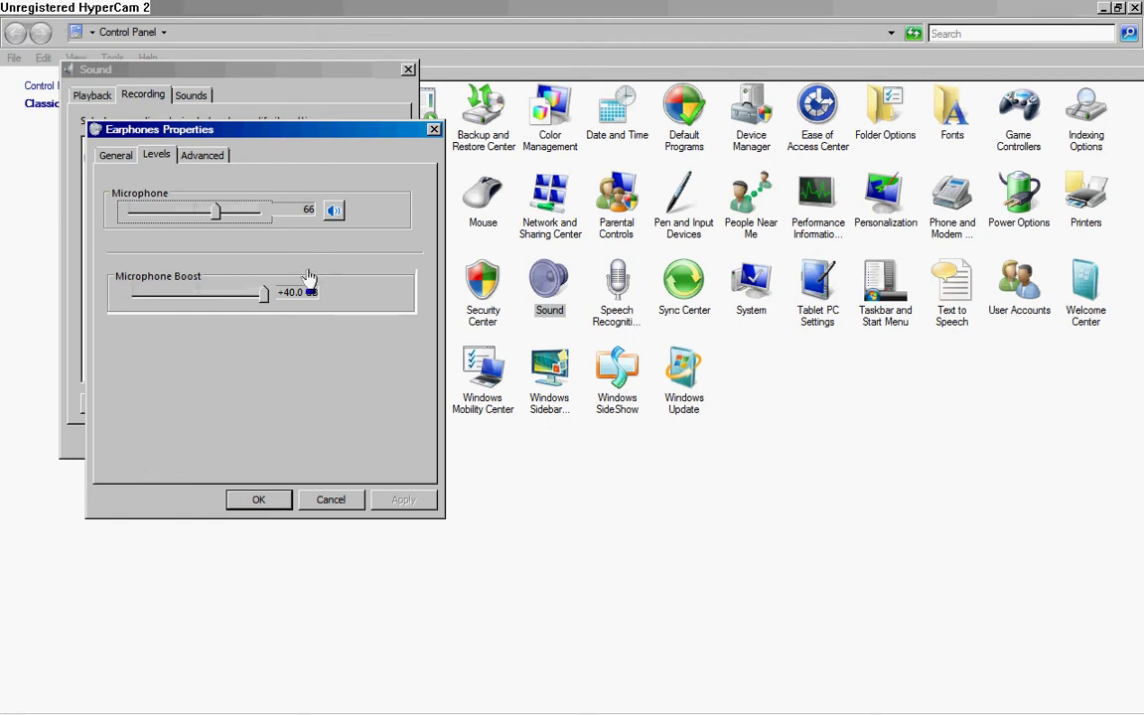
click(188, 156)
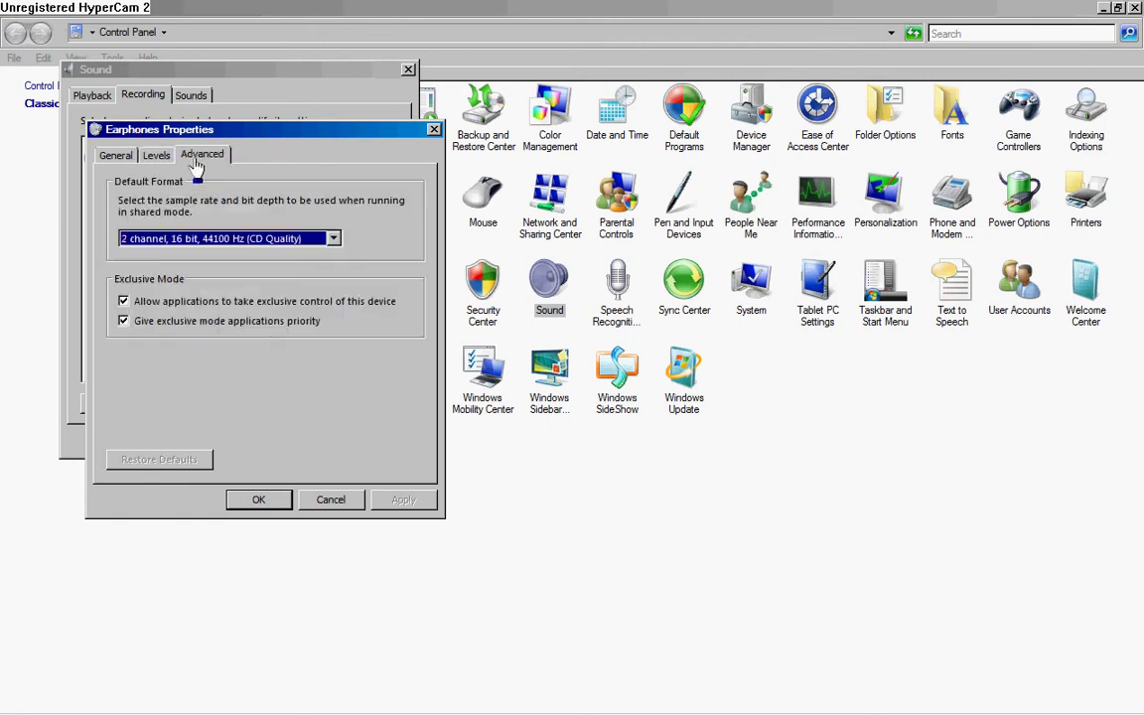
click(218, 241)
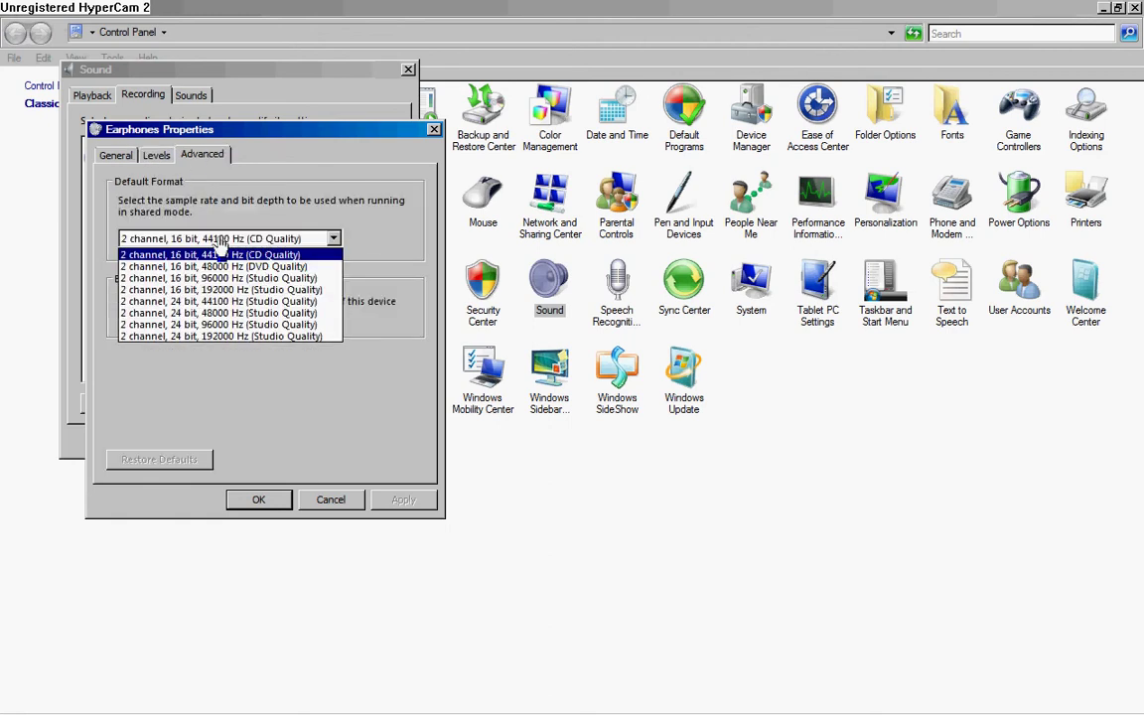
click(220, 250)
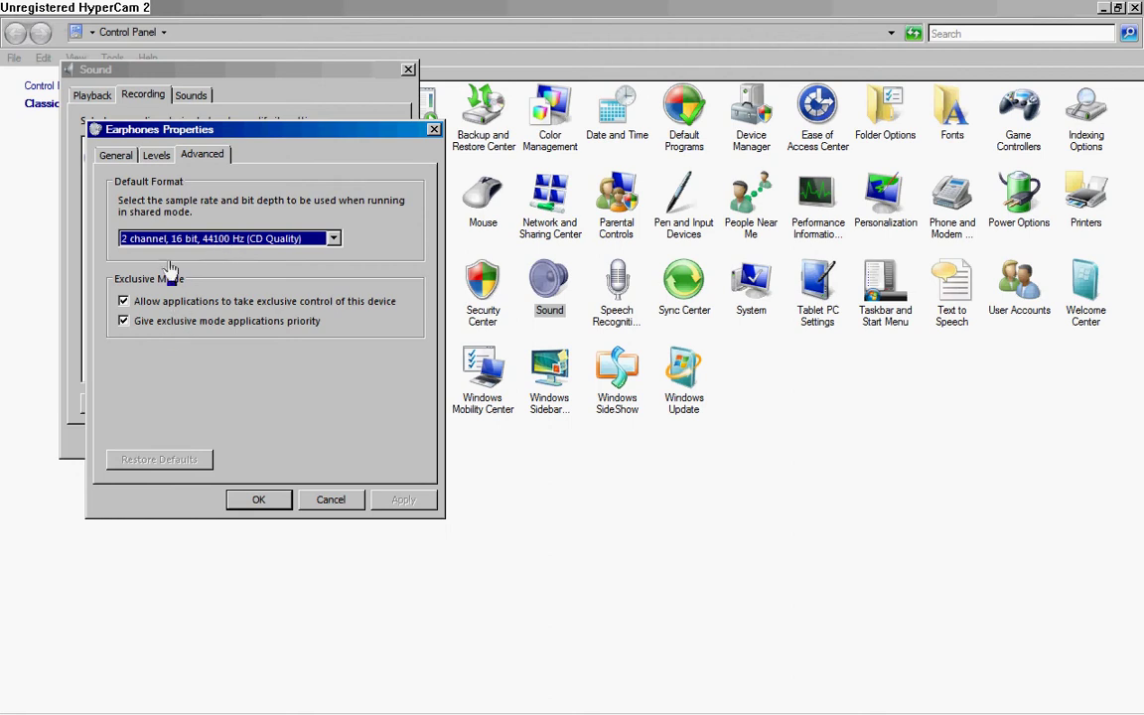
Check the High Definition Audio Device's status, driver information and details, and close all the sound dialogs.
click(102, 152)
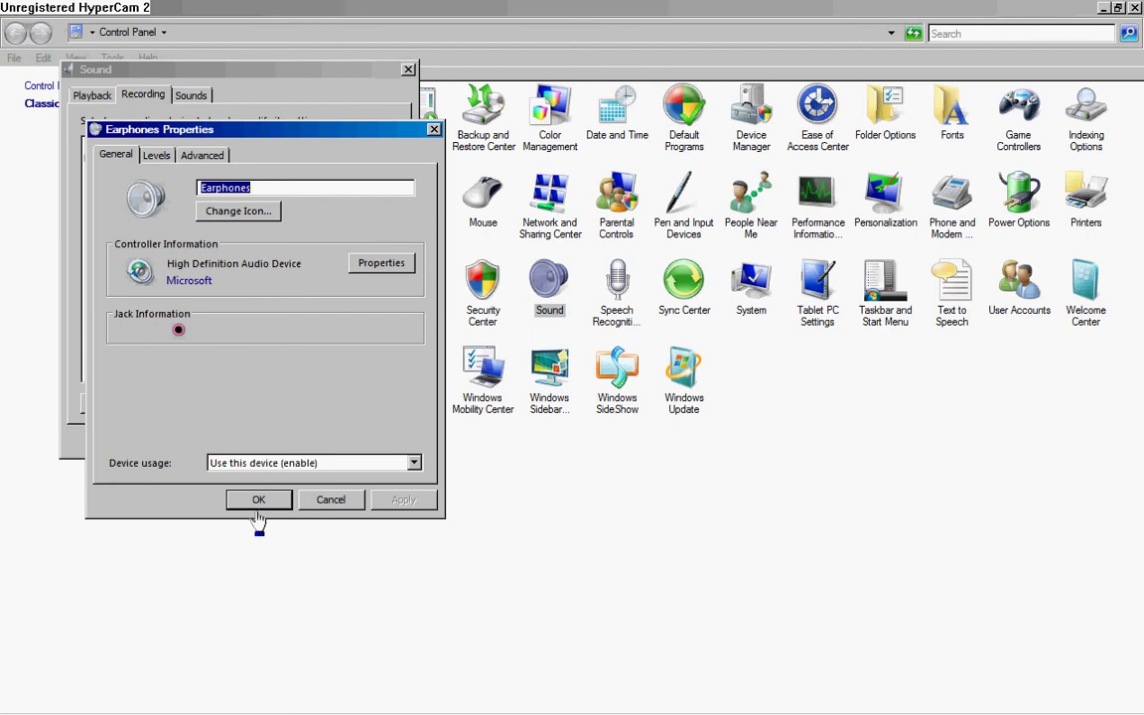
click(382, 264)
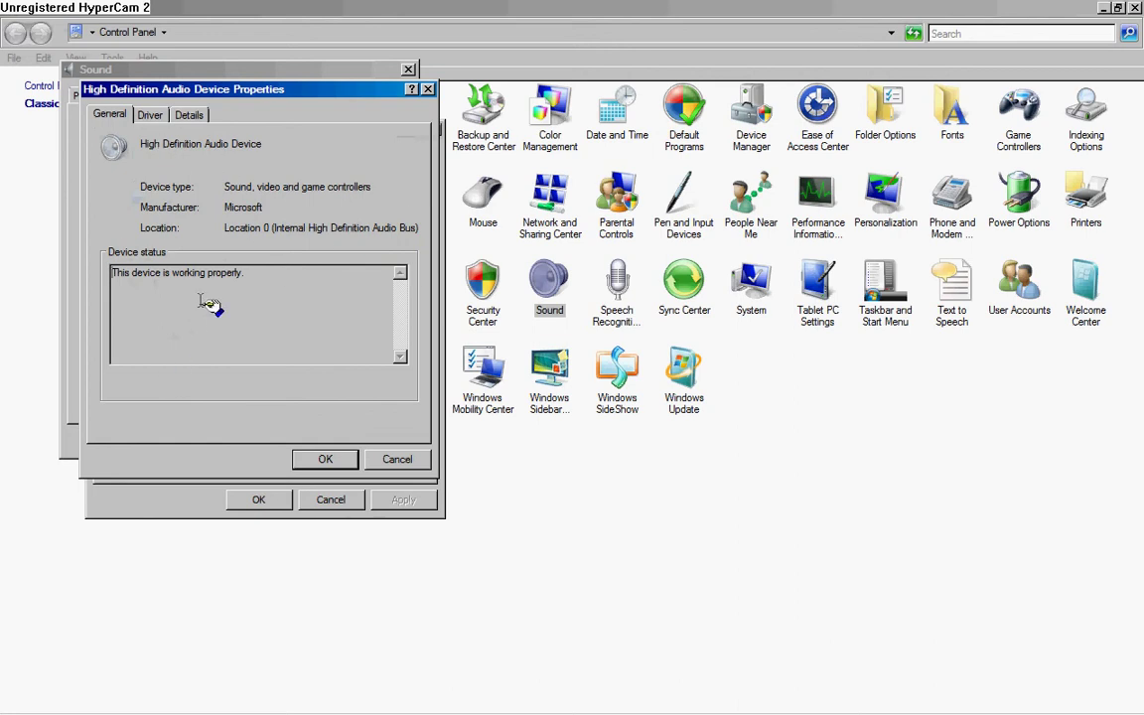
drag(243, 272, 104, 264)
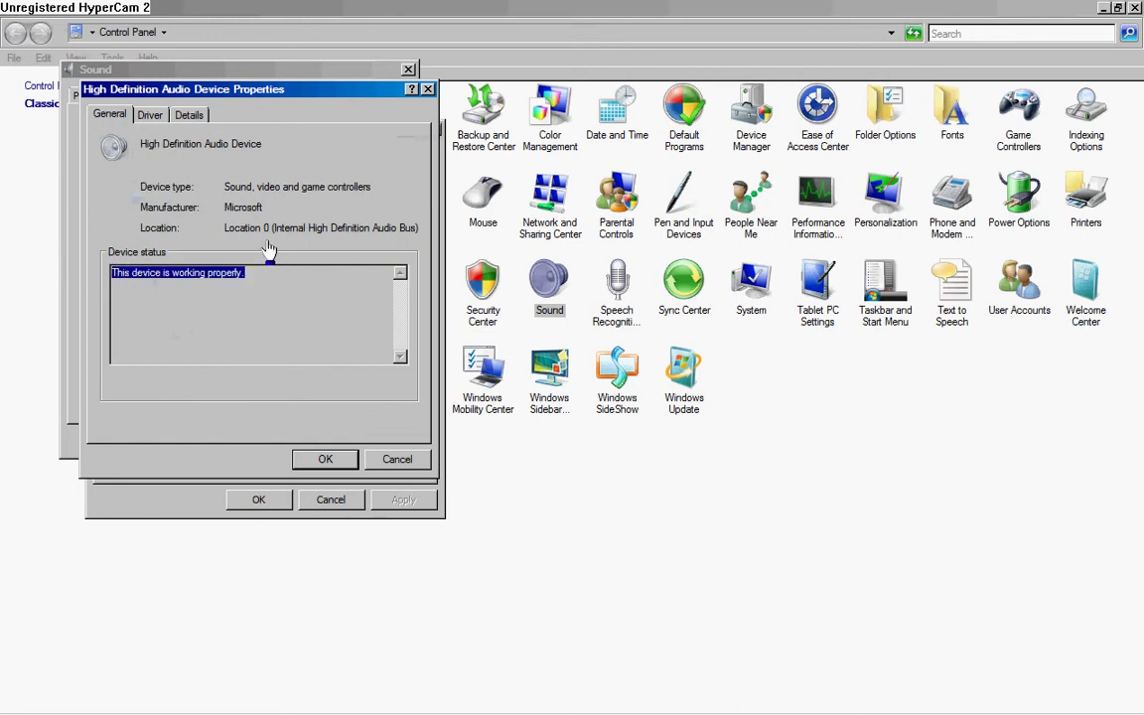
click(149, 115)
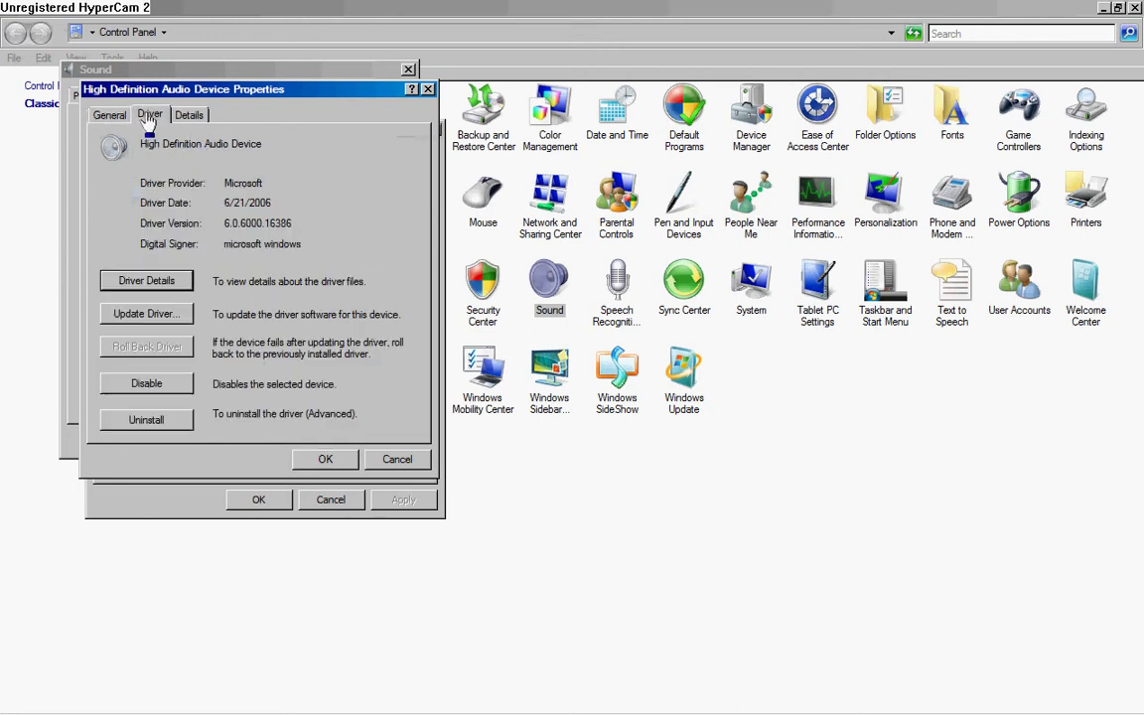
click(186, 116)
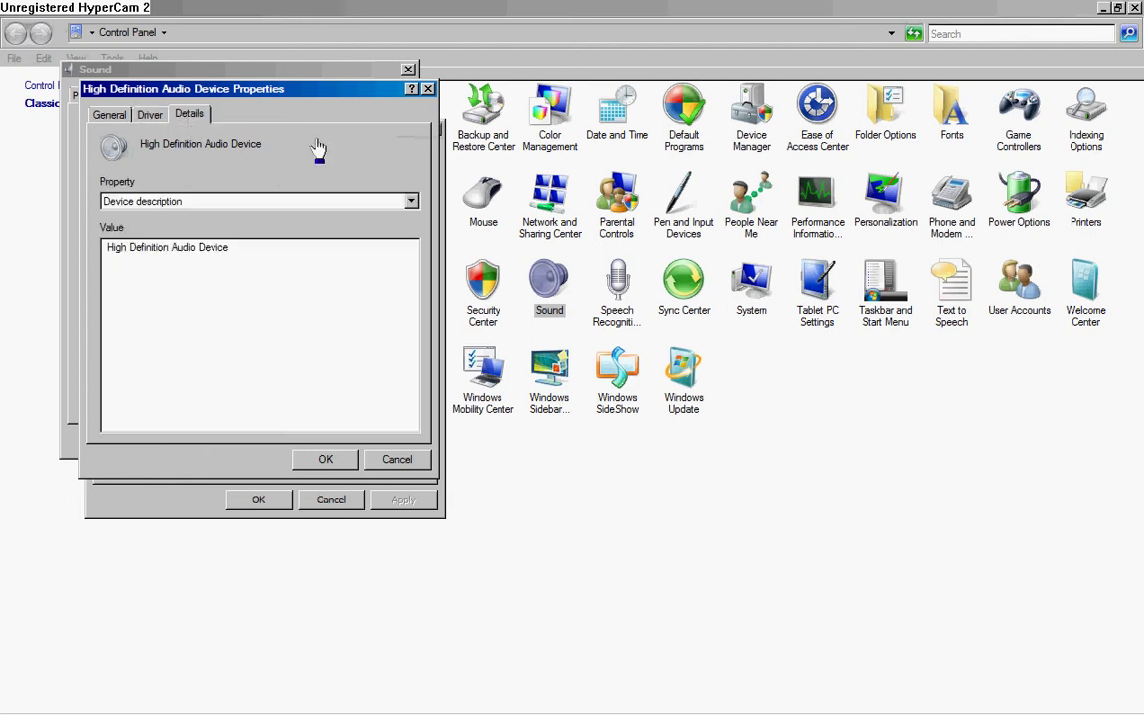
click(428, 90)
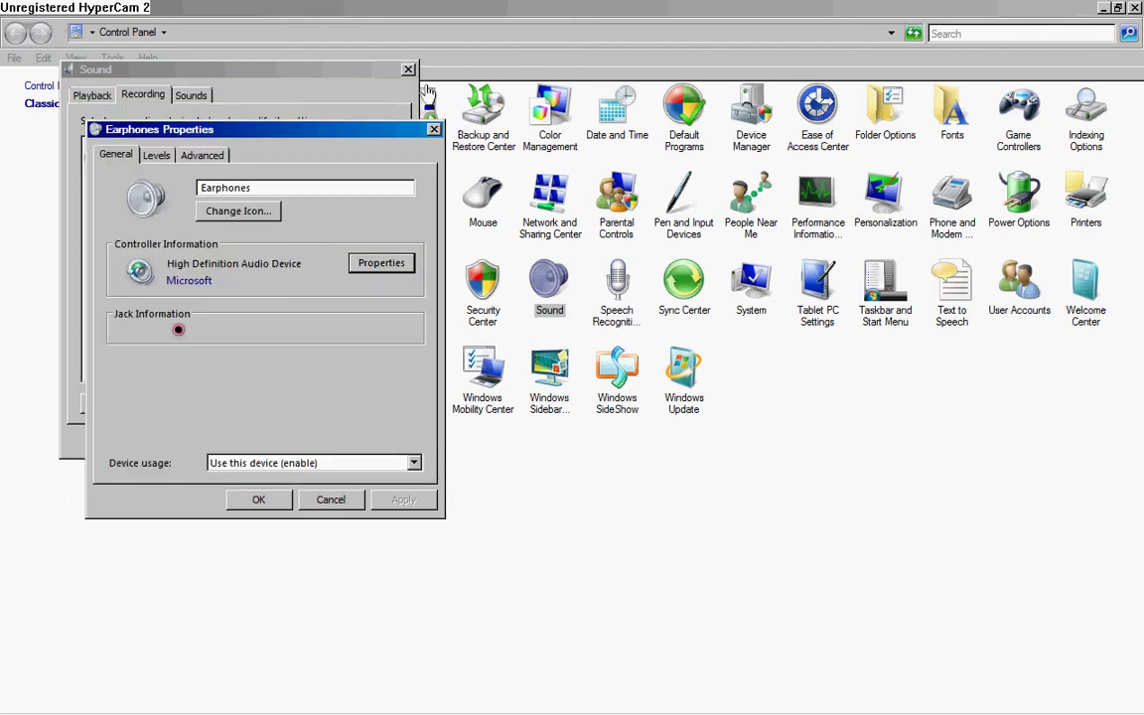
click(434, 130)
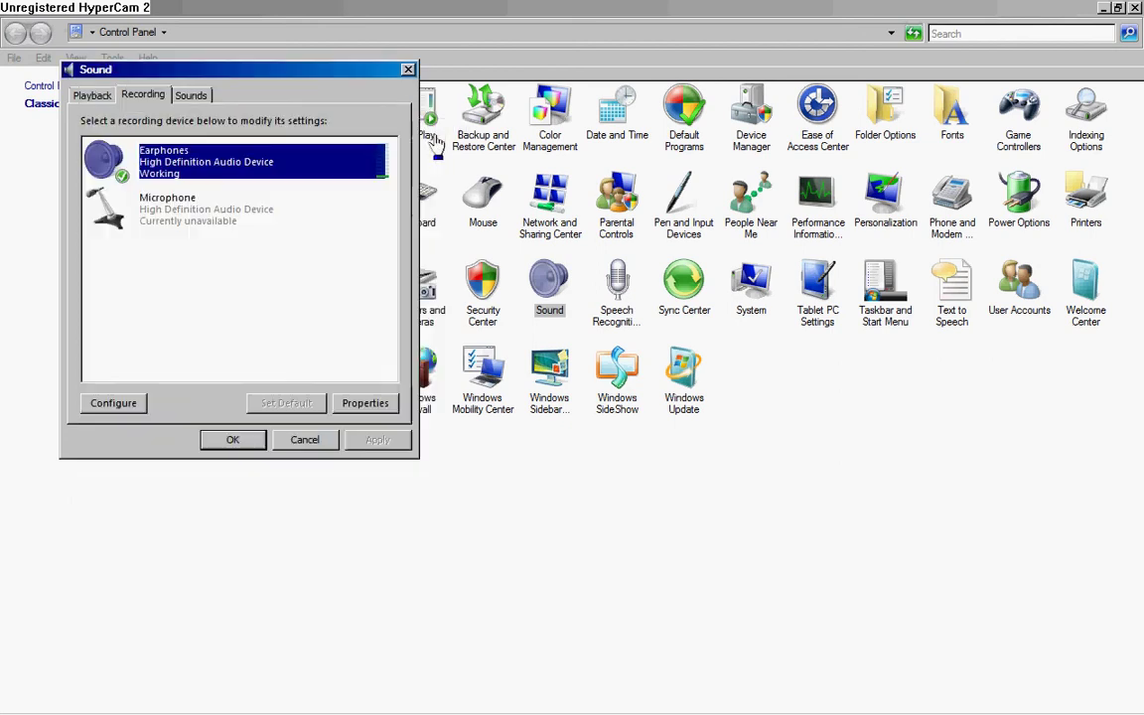
click(408, 68)
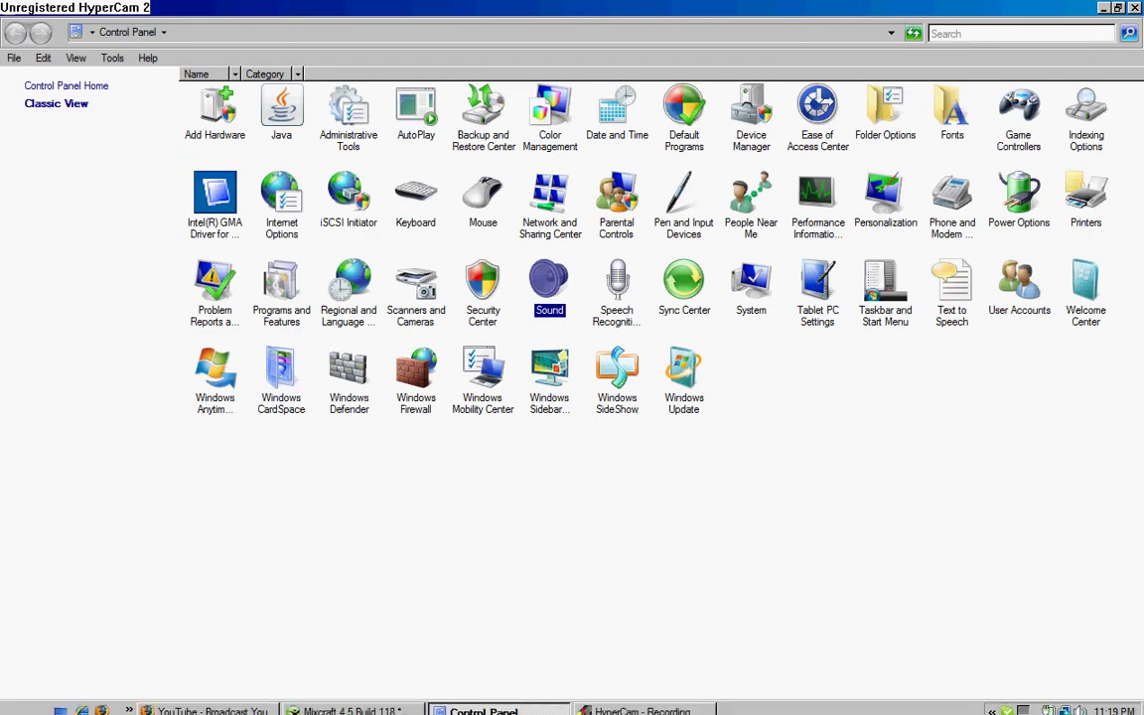
Switch back to Mixcraft, open its help topics and expand the Troubleshooting section.
click(338, 697)
click(197, 25)
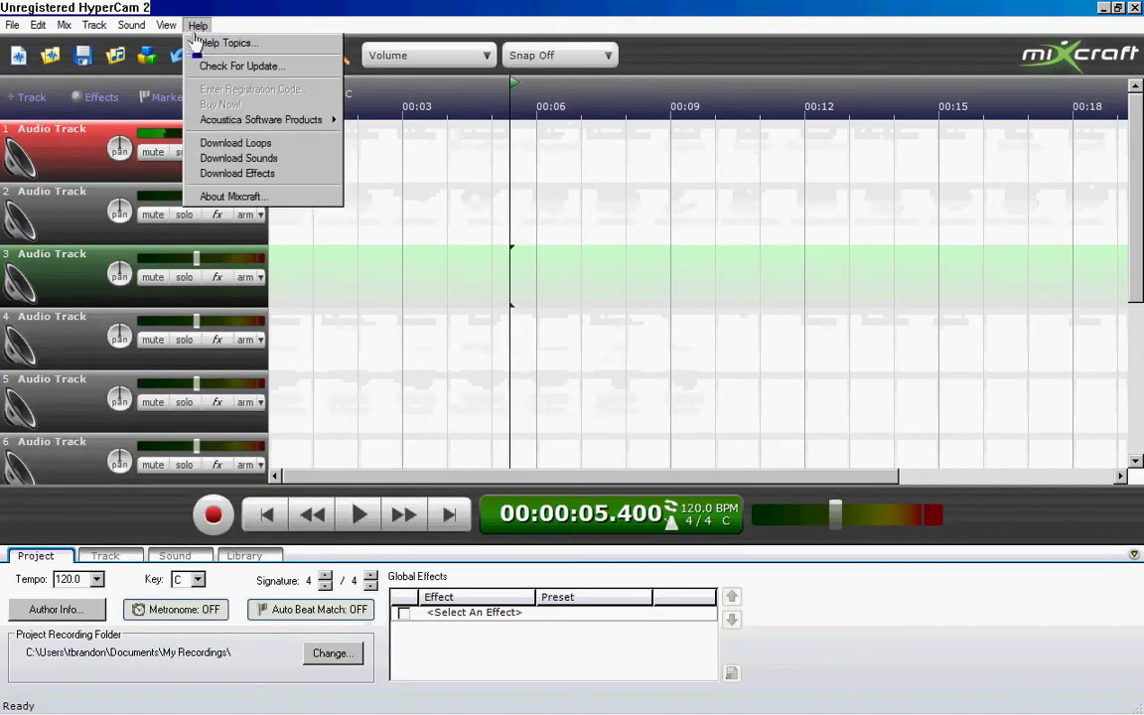
click(227, 47)
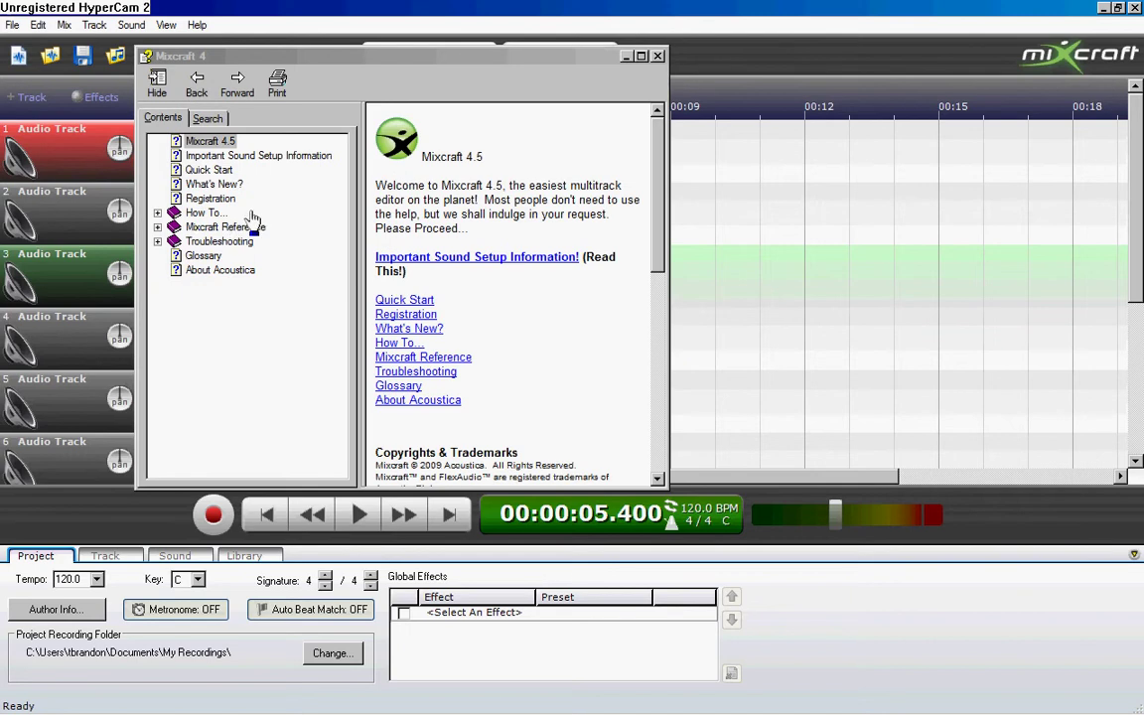
click(210, 241)
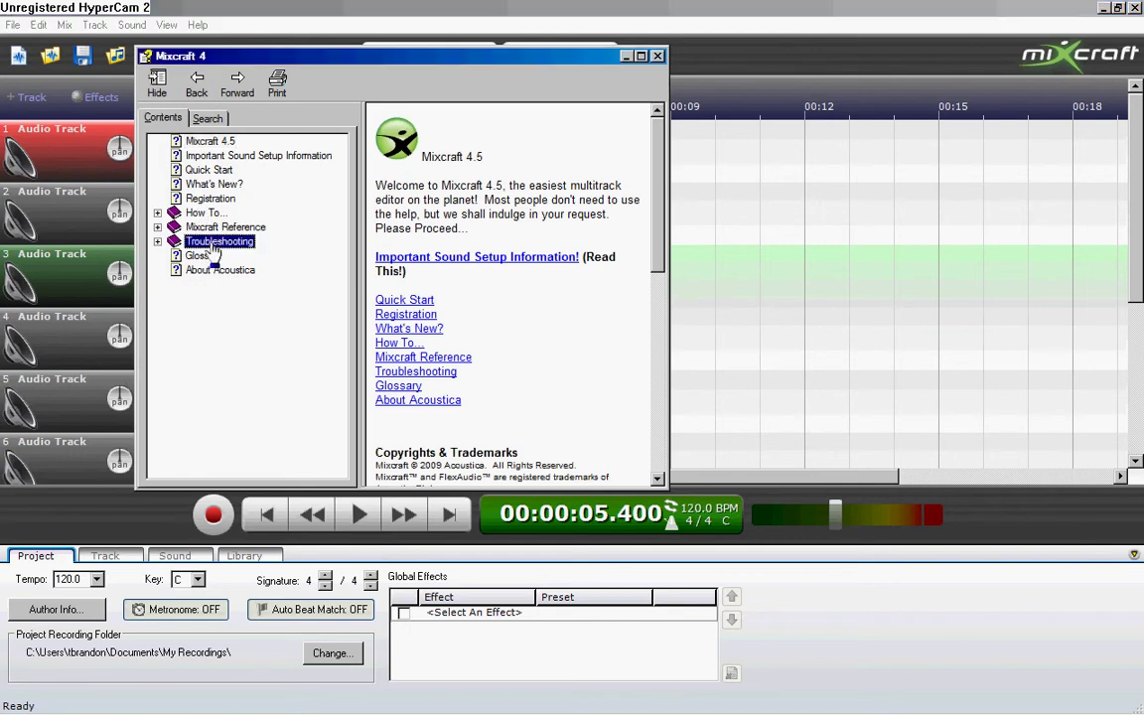
click(157, 242)
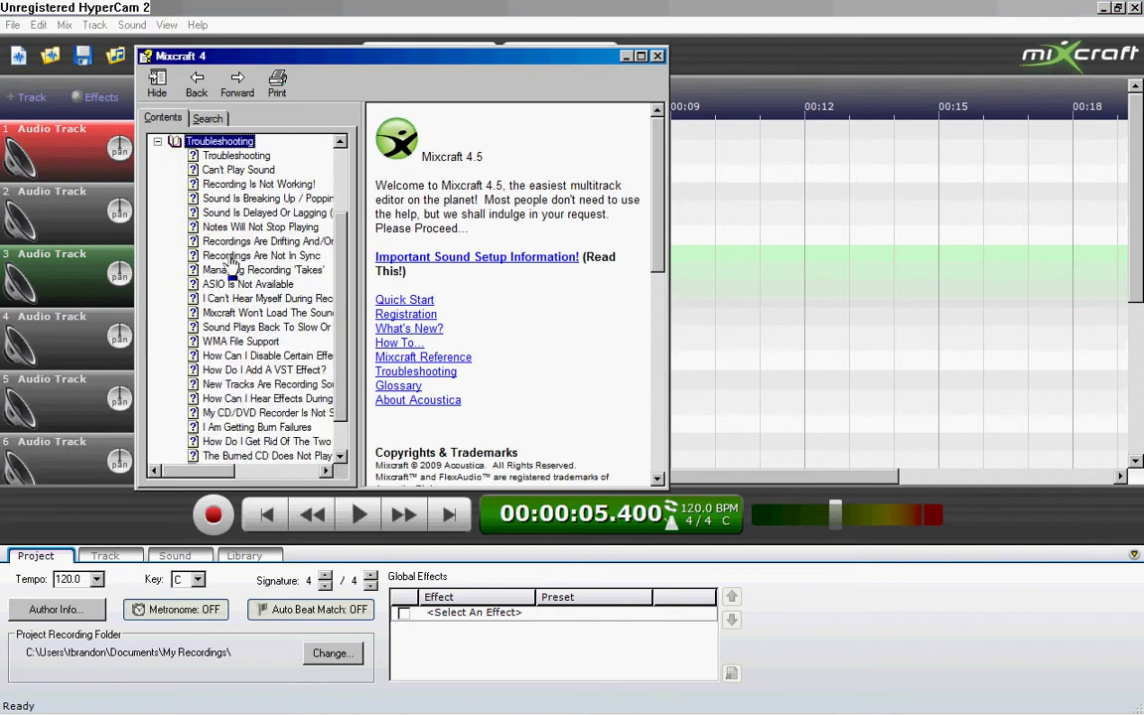
Read through the "Recording Is Not Working!" help topic and close the help window.
click(260, 183)
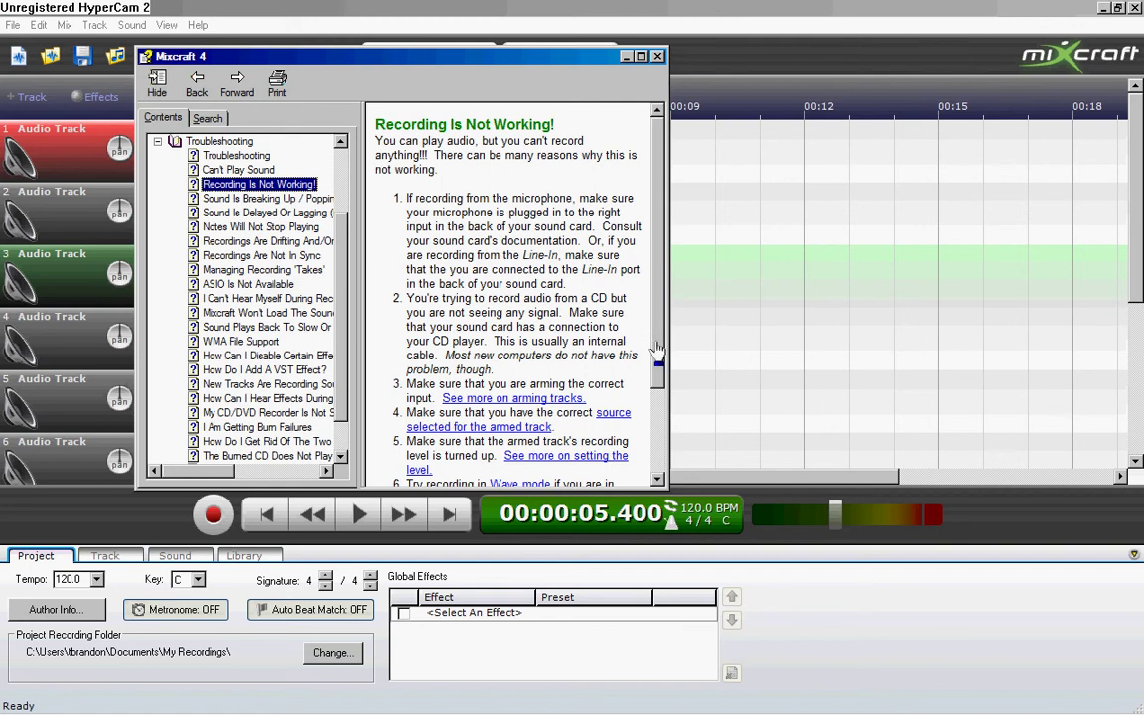
drag(655, 349, 647, 443)
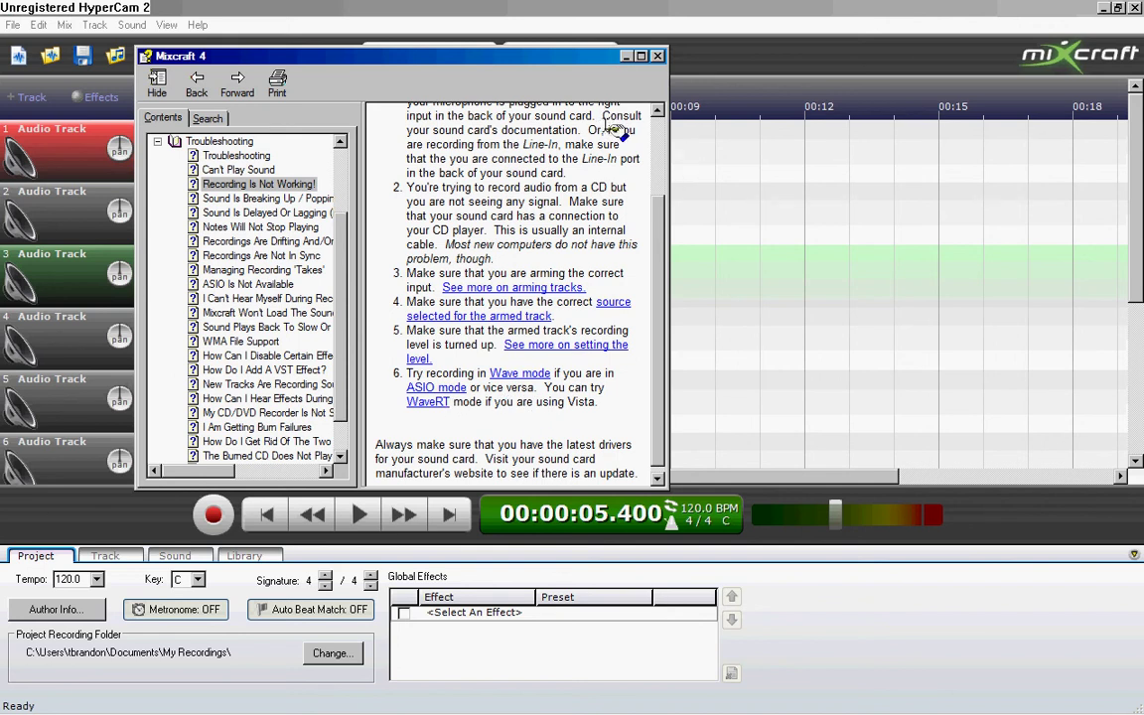
scroll(489, 149, down, 1)
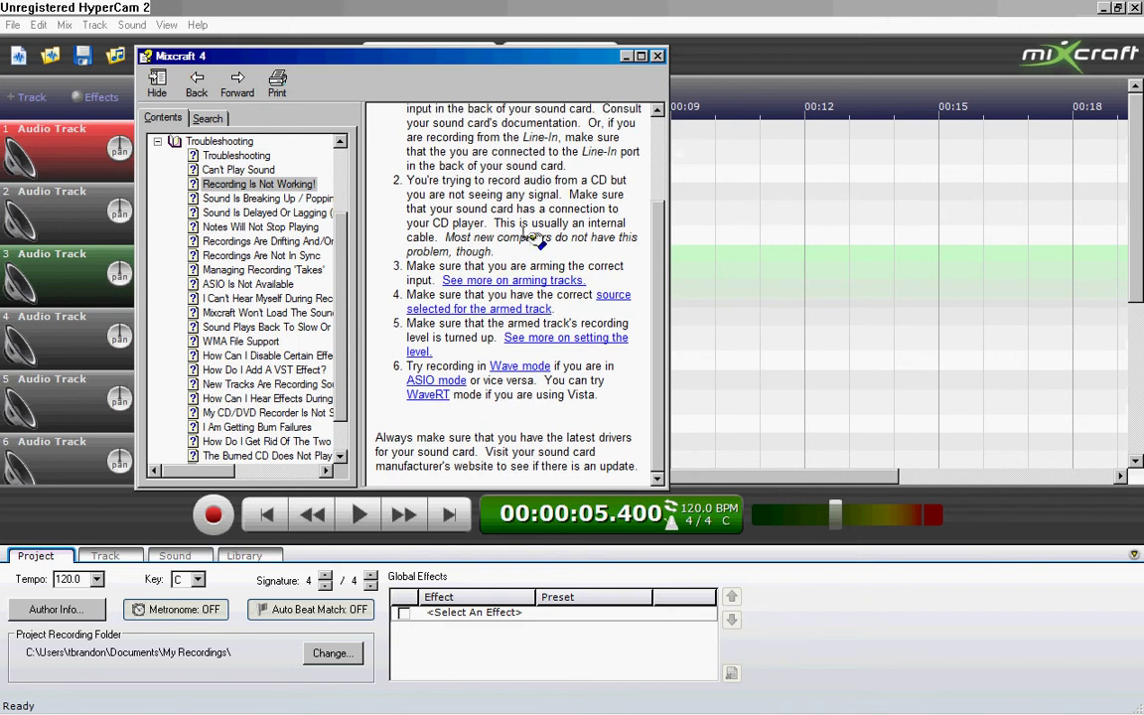
click(656, 55)
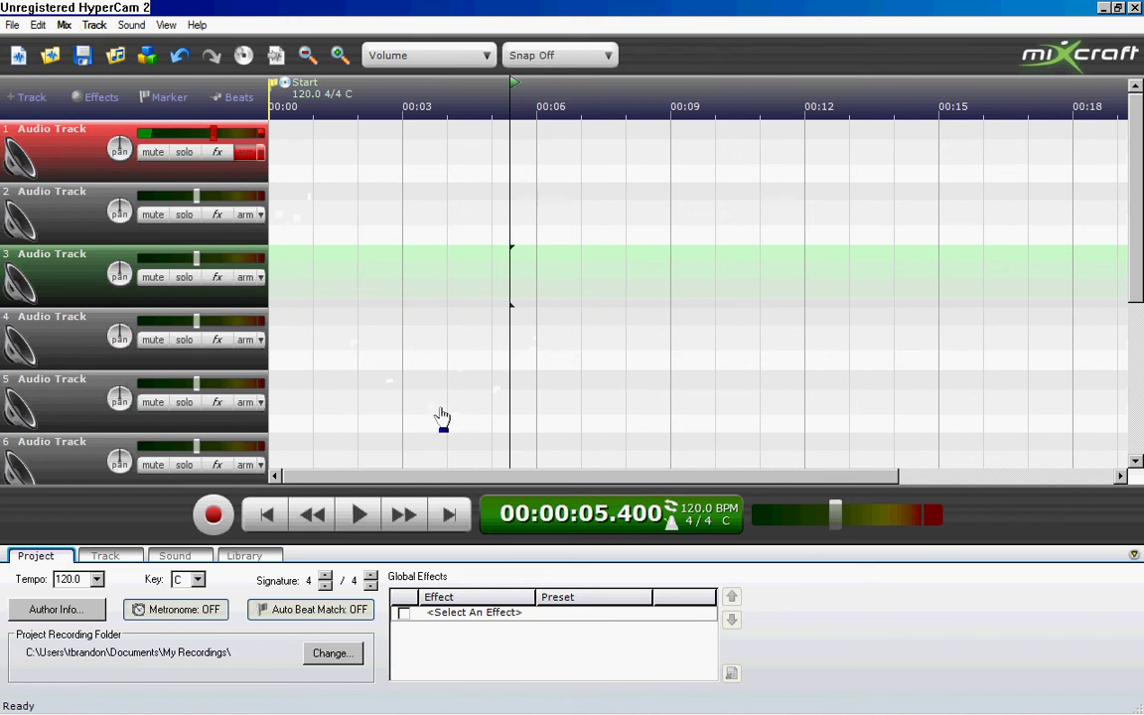
Lower the recording level of armed audio track 1.
drag(211, 134, 186, 133)
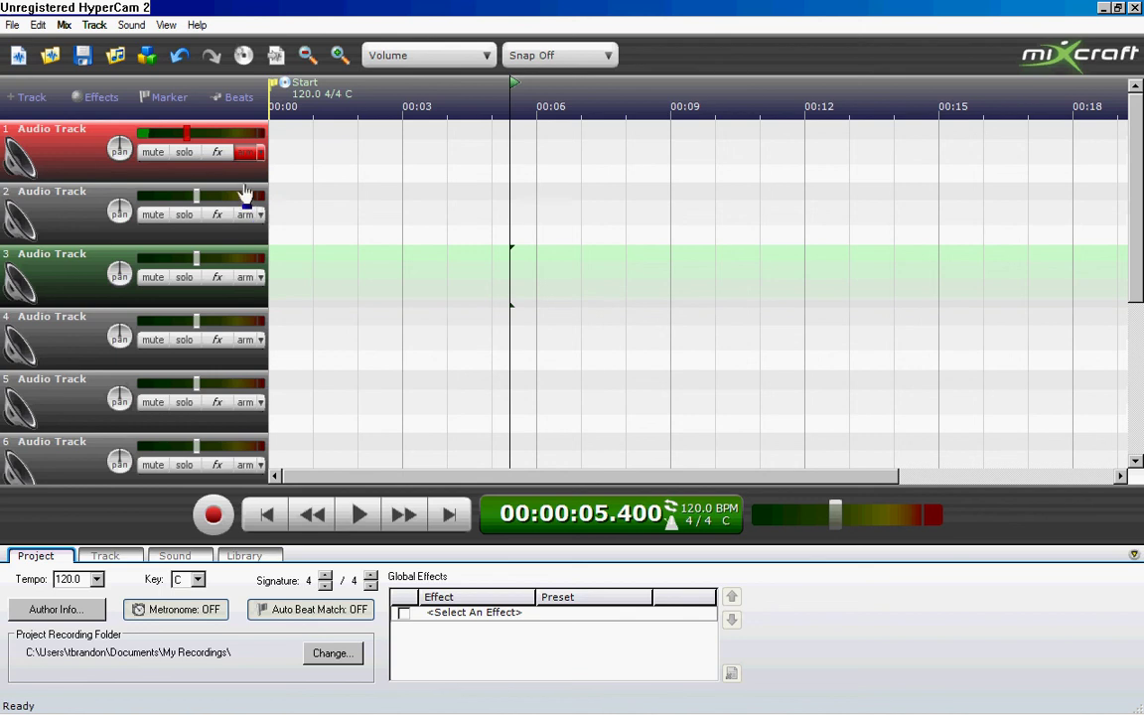